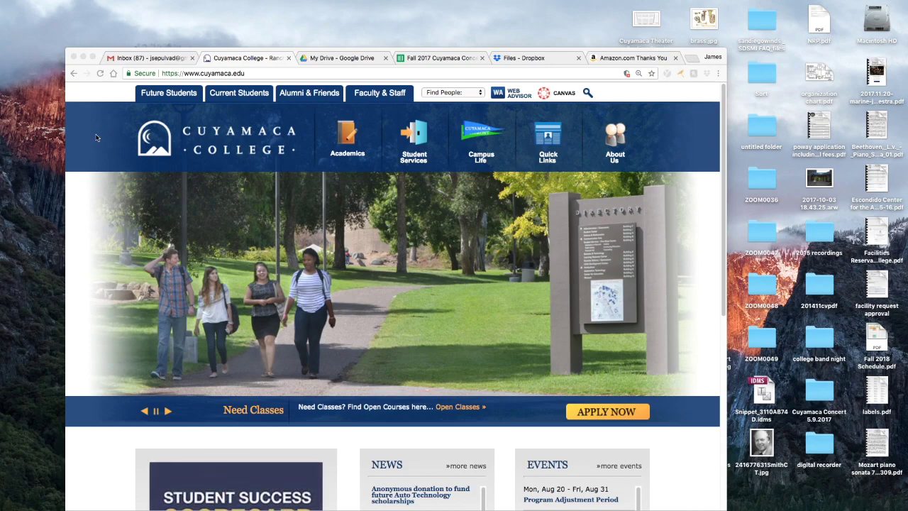
Step: Start the Cuyamaca College application with the yellow APPLY NOW banner button
{"action": "left_click", "coordinate": [251, 72]}
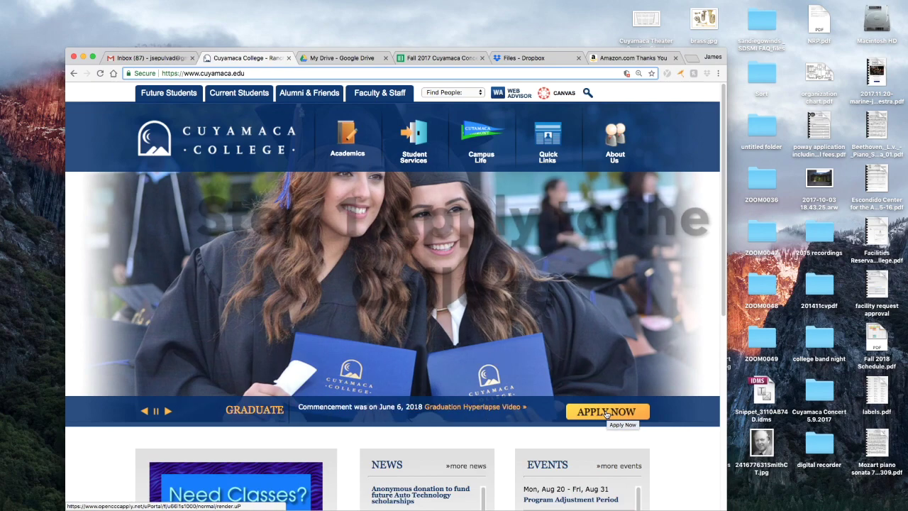
{"action": "left_click", "coordinate": [607, 412]}
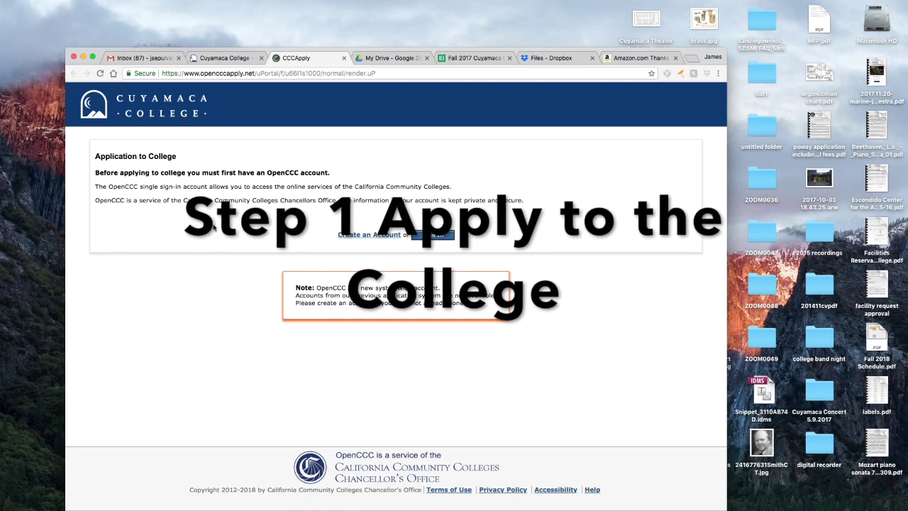
Step: Create an OpenCCC account with the legal name and personal details, then reach the sign-in page
{"action": "left_click_drag", "start_coordinate": [120, 170], "coordinate": [454, 186]}
{"action": "left_click", "coordinate": [150, 207]}
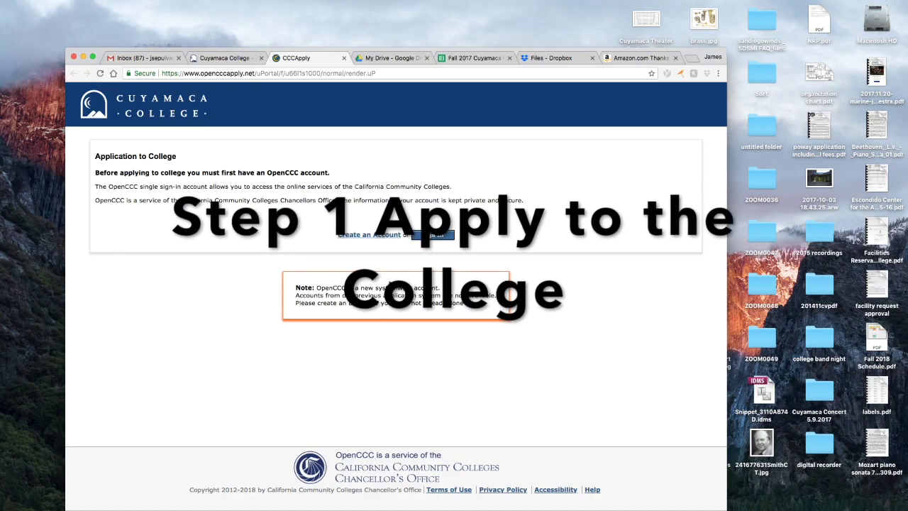
{"action": "left_click", "coordinate": [373, 236]}
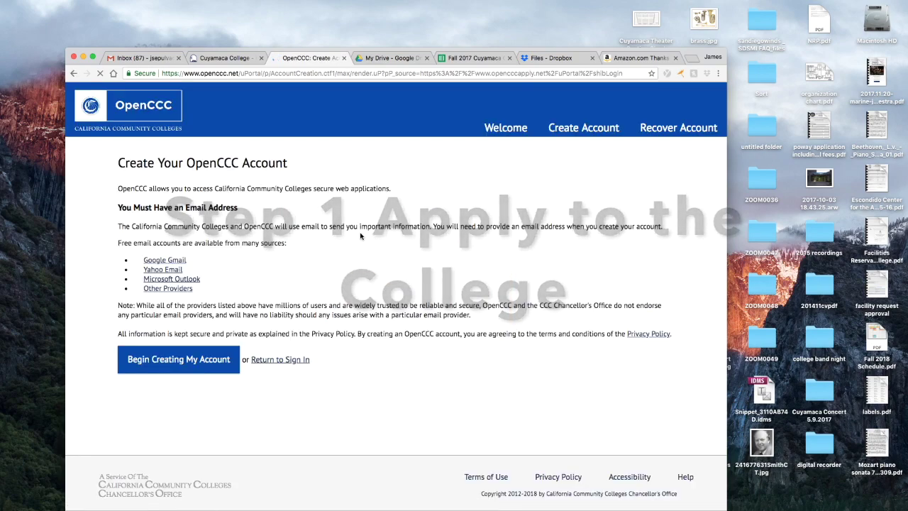
{"action": "left_click", "coordinate": [202, 359]}
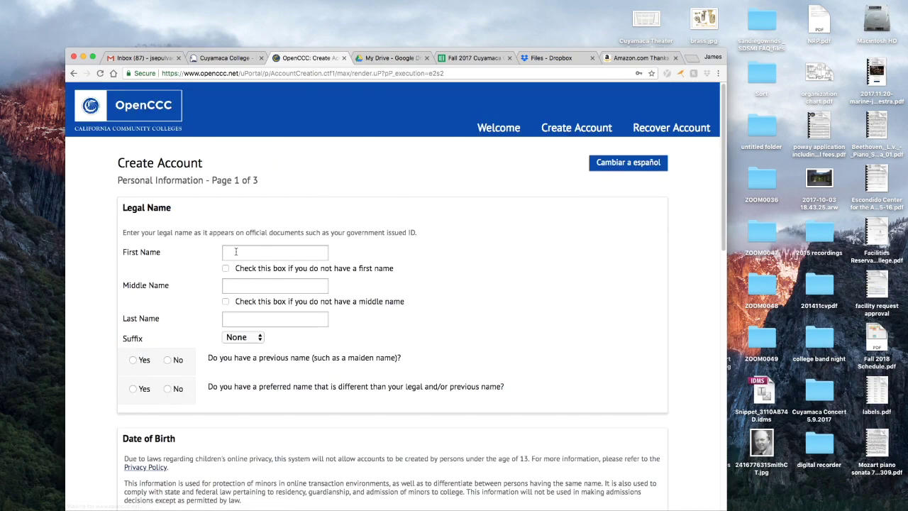
{"action": "left_click", "coordinate": [378, 289]}
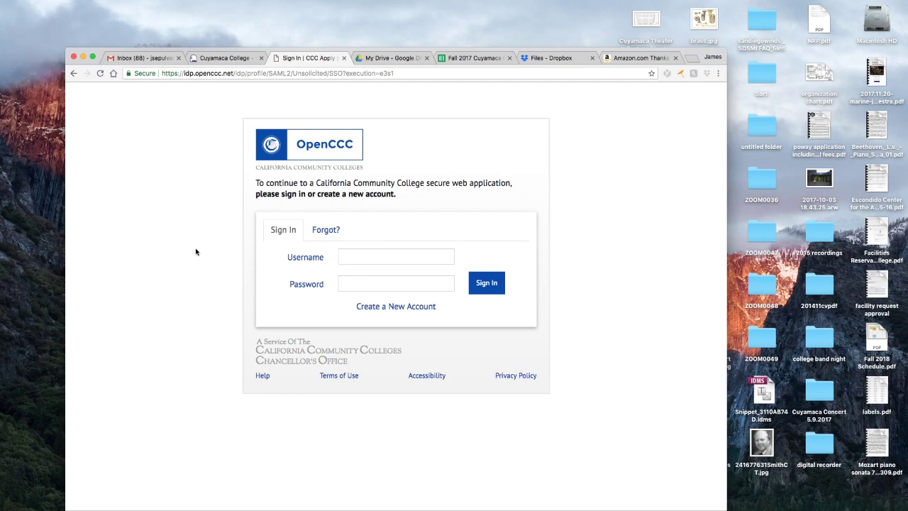
Step: Sign in to OpenCCC with the account username and password
{"action": "left_click", "coordinate": [408, 259]}
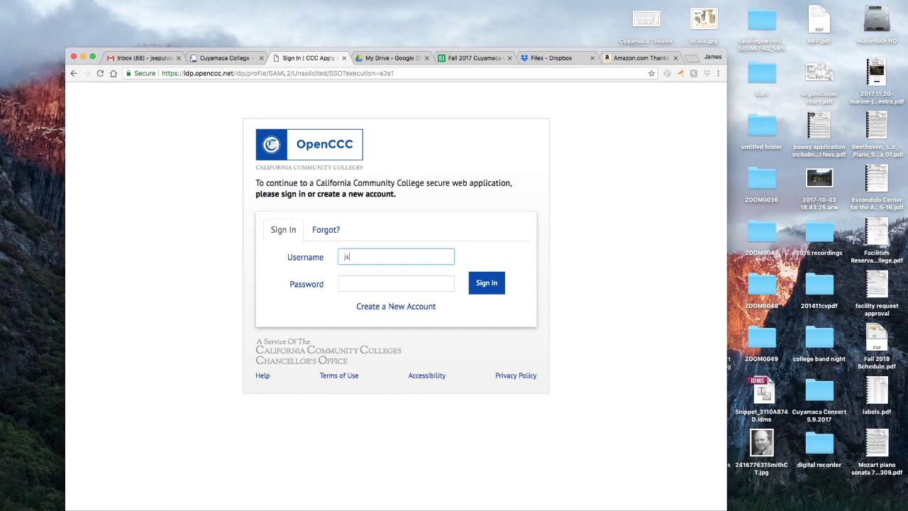
{"action": "key", "text": "Tab"}
{"action": "type", "text": "••"}
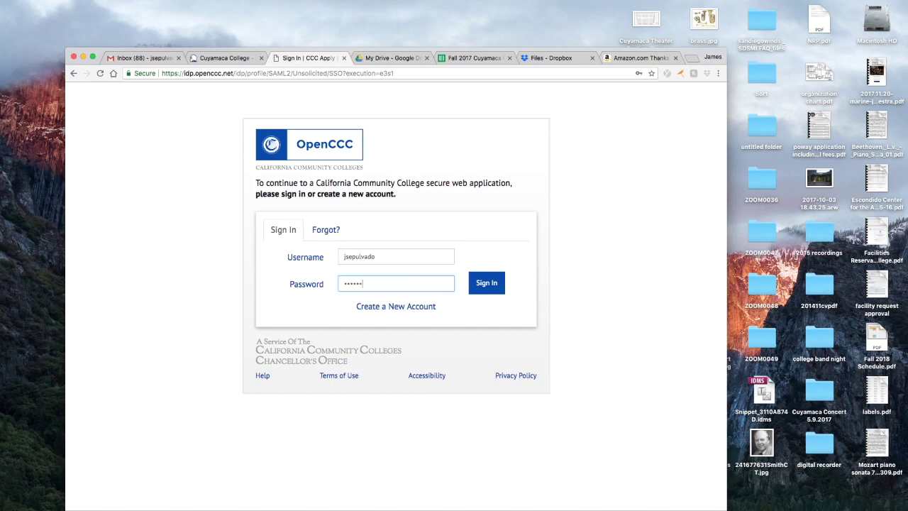
{"action": "key", "text": "Return"}
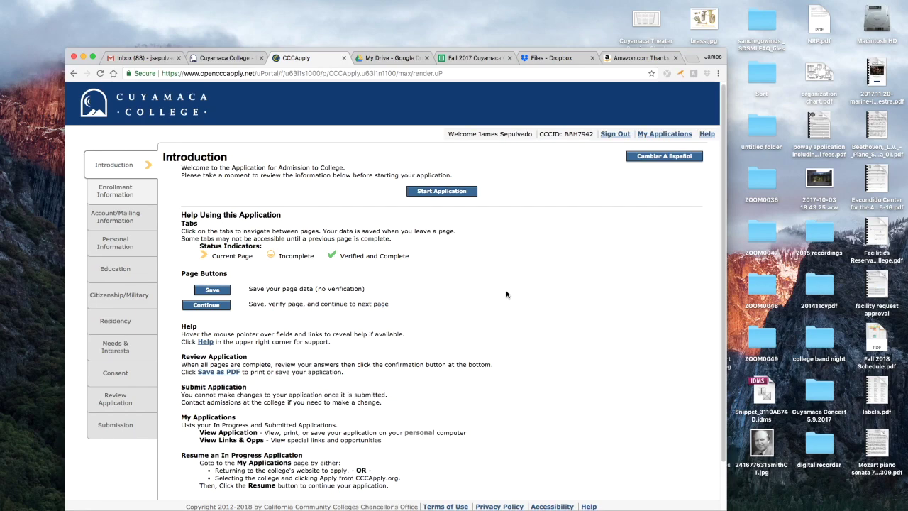
Step: Start the application with Fall 2018 as the term applying for, and choose an educational goal
{"action": "left_click", "coordinate": [440, 194]}
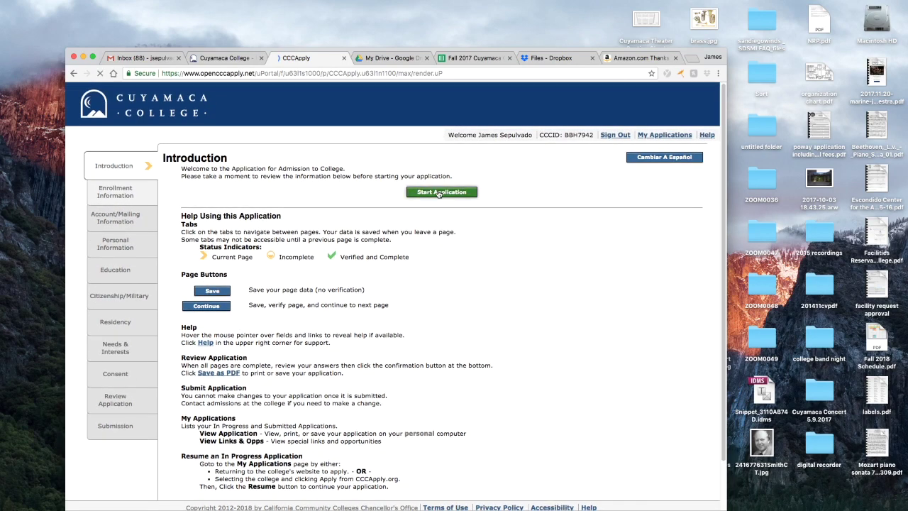
{"action": "left_click", "coordinate": [269, 226]}
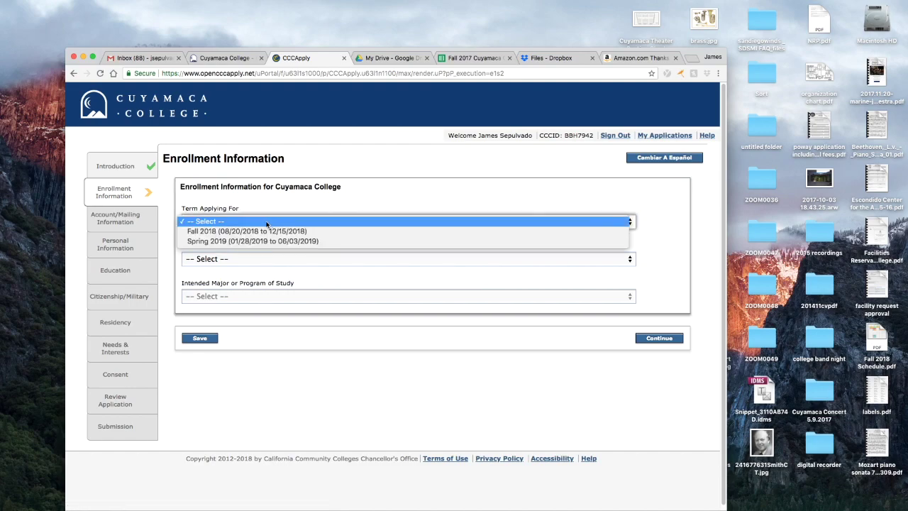
{"action": "left_click", "coordinate": [262, 230]}
{"action": "left_click", "coordinate": [260, 259]}
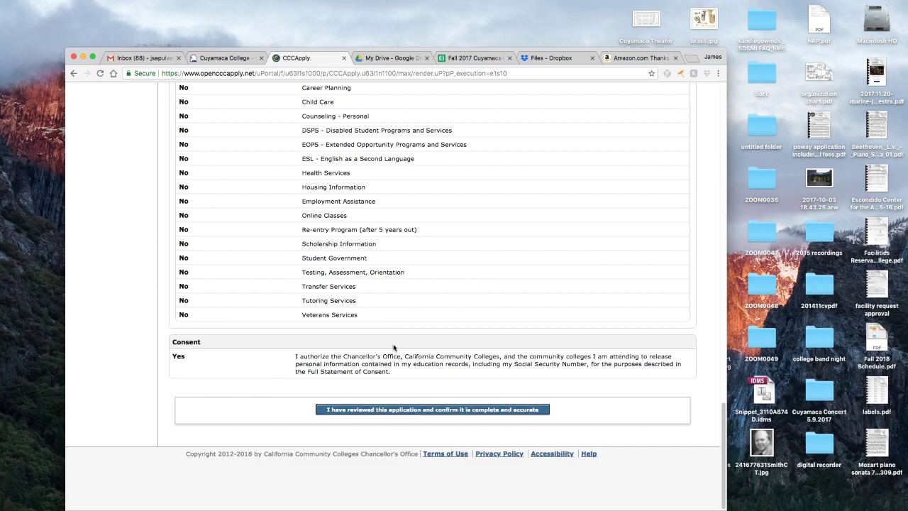
Step: Confirm on the review page that the completed application has been reviewed and is accurate
{"action": "scroll", "coordinate": [398, 340], "scroll_direction": "up", "scroll_amount": 10}
{"action": "scroll", "coordinate": [411, 330], "scroll_direction": "down", "scroll_amount": 7}
{"action": "right_click", "coordinate": [416, 325]}
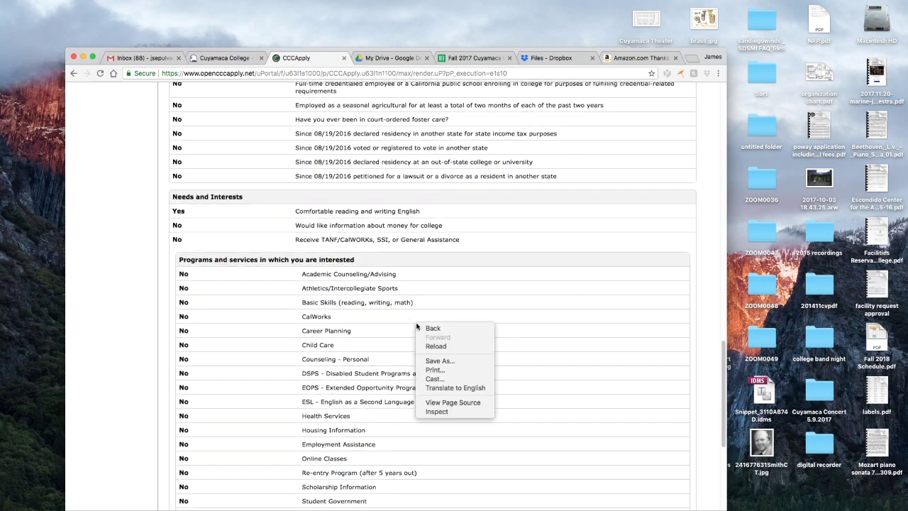
{"action": "left_click", "coordinate": [375, 308]}
{"action": "scroll", "coordinate": [373, 319], "scroll_direction": "down", "scroll_amount": 7}
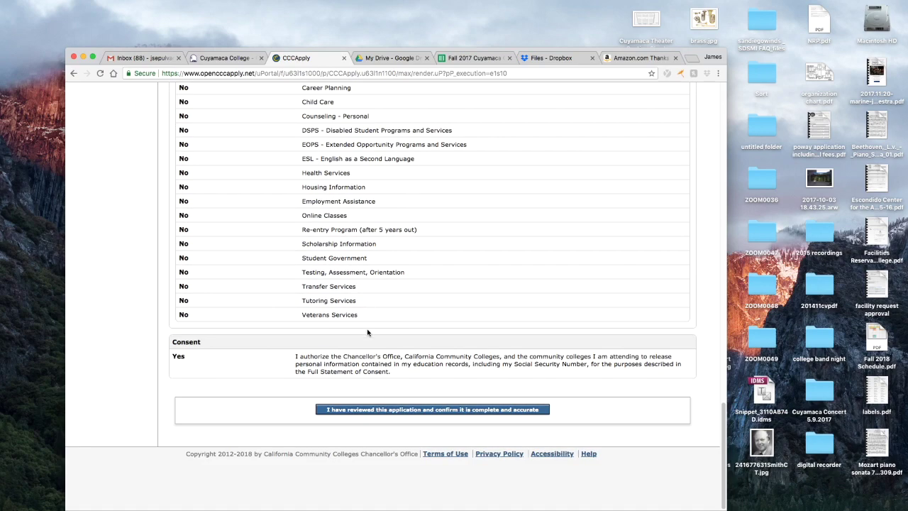
{"action": "left_click", "coordinate": [393, 410]}
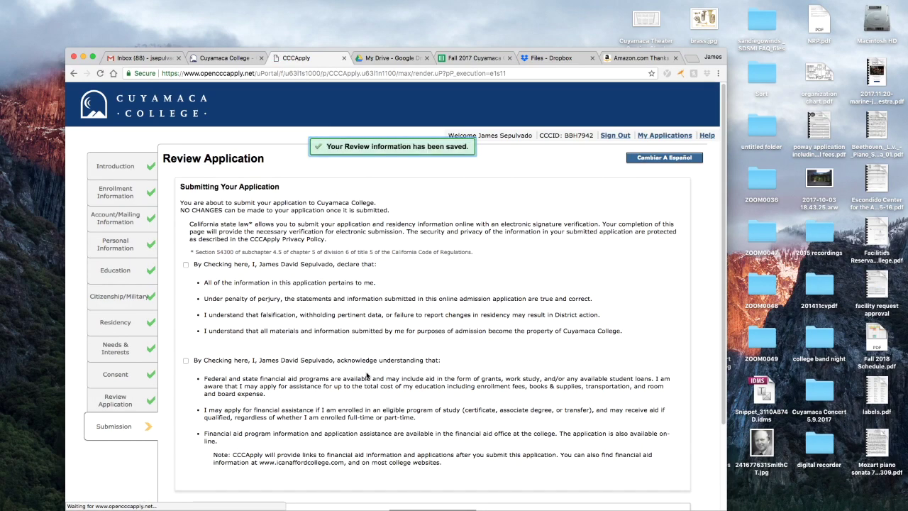
Step: Tick both 'By Checking here' declarations and submit the Cuyamaca College application
{"action": "scroll", "coordinate": [241, 266], "scroll_direction": "down", "scroll_amount": 3}
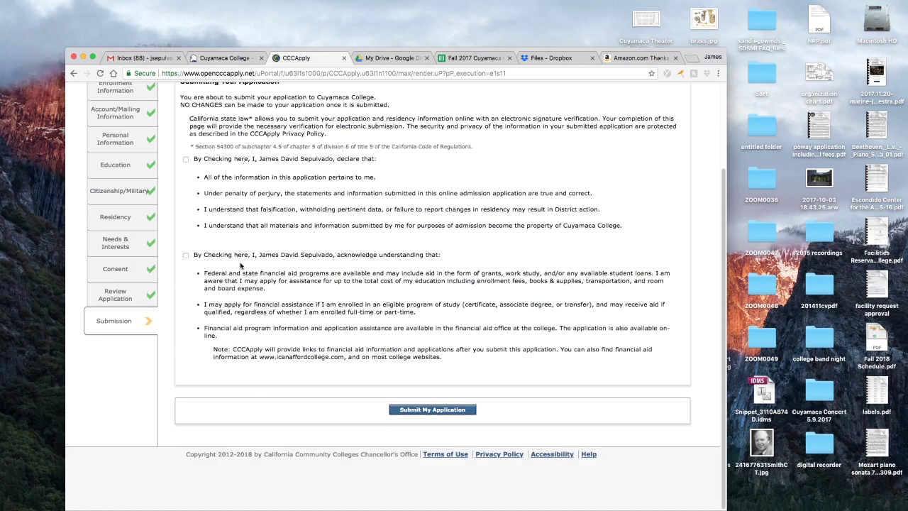
{"action": "left_click", "coordinate": [185, 160]}
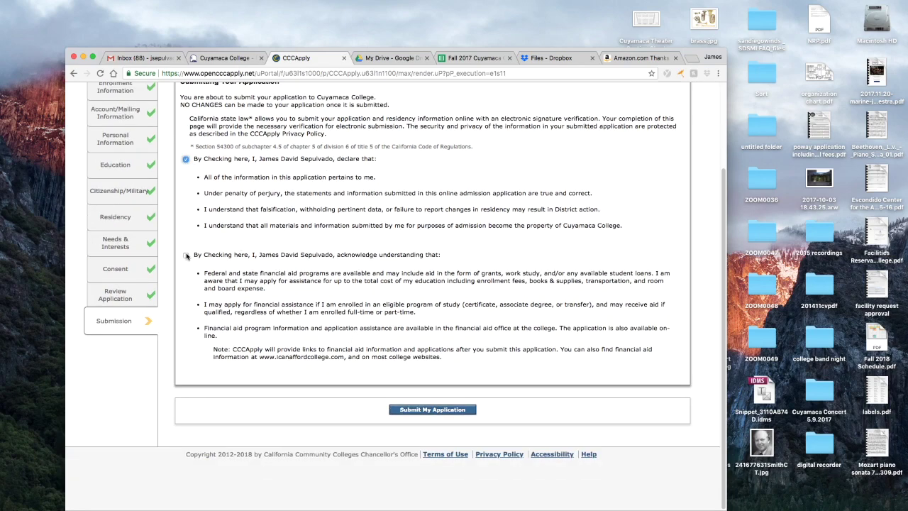
{"action": "left_click", "coordinate": [186, 256]}
{"action": "left_click", "coordinate": [447, 412]}
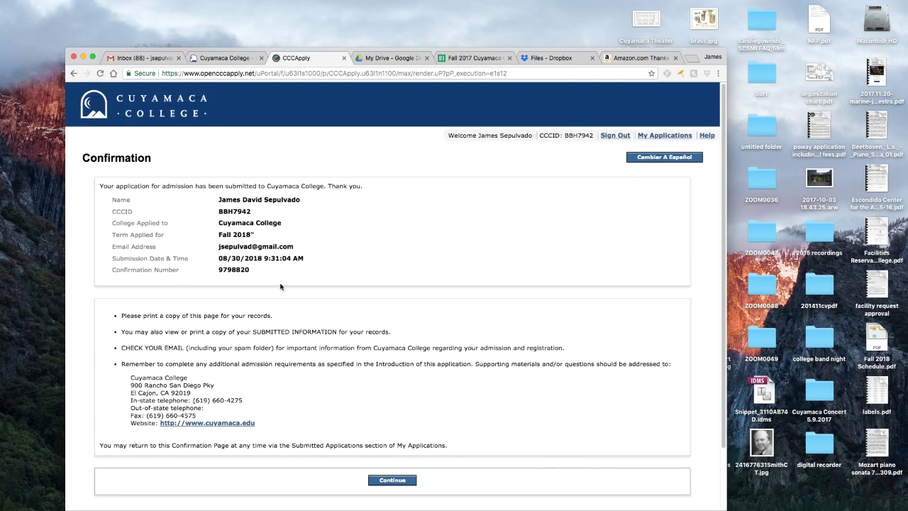
Step: Highlight the check-your-email reminder on the Confirmation page and continue to the survey
{"action": "scroll", "coordinate": [376, 312], "scroll_direction": "down", "scroll_amount": 2}
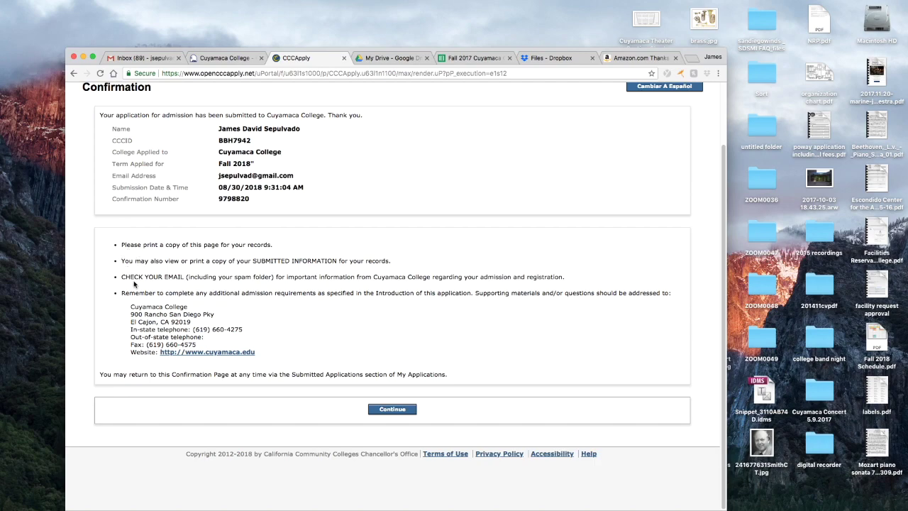
{"action": "left_click_drag", "start_coordinate": [122, 277], "coordinate": [511, 293]}
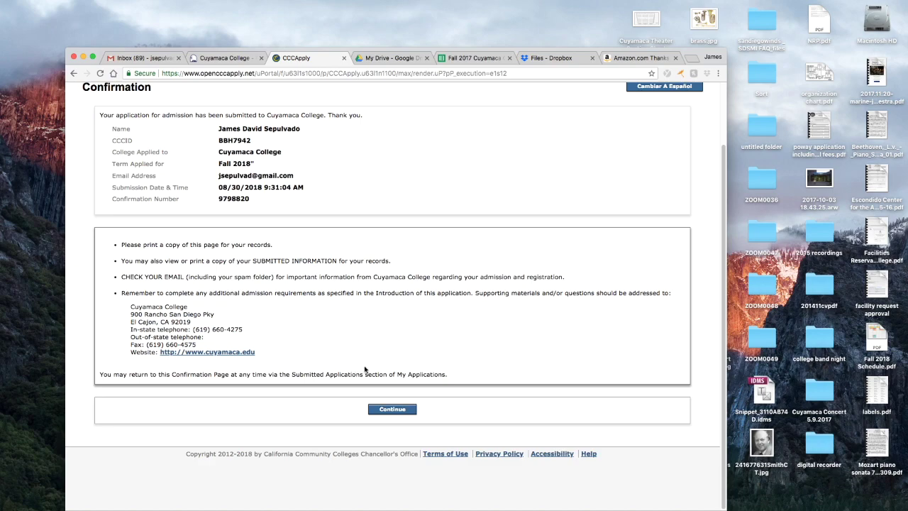
{"action": "left_click", "coordinate": [394, 412]}
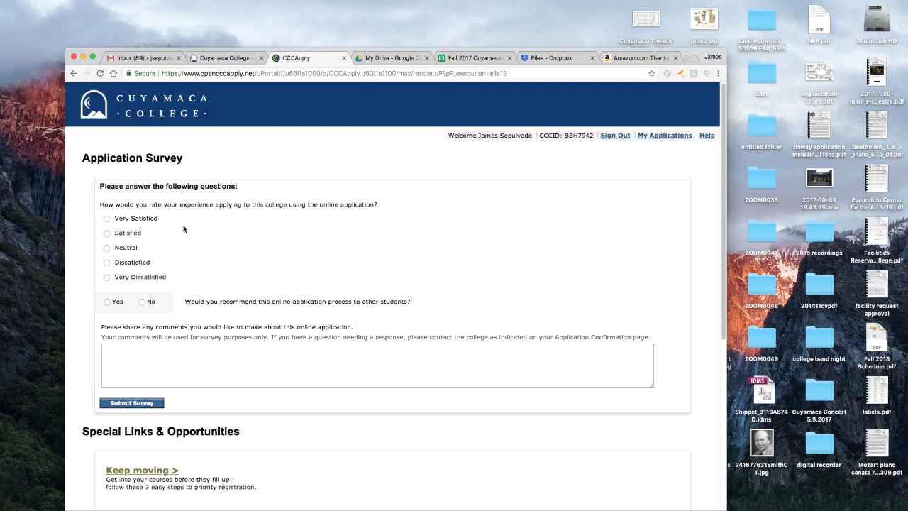
{"action": "left_click", "coordinate": [241, 73]}
Step: Load cuyamaca.edu from the 'cu' address-bar suggestion and follow its WebAdvisor link
{"action": "type", "text": "cuyamaca.edu"}
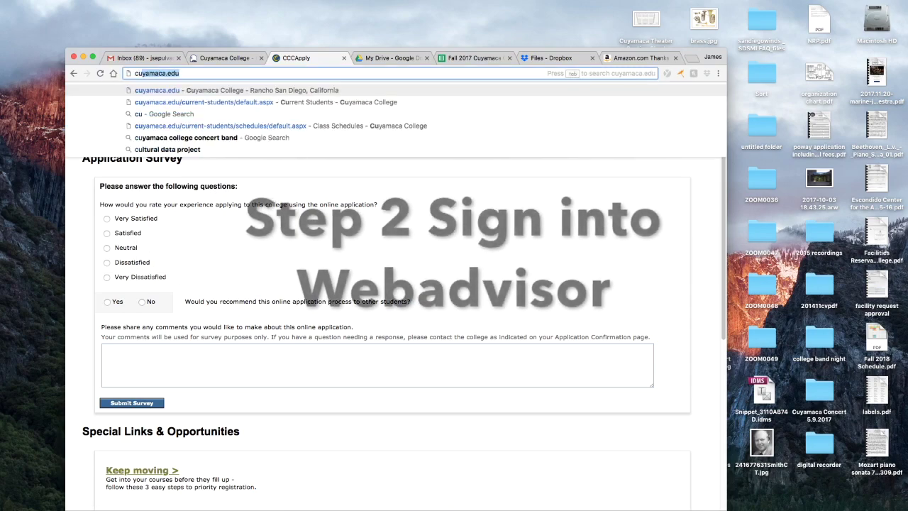
{"action": "key", "text": "Return"}
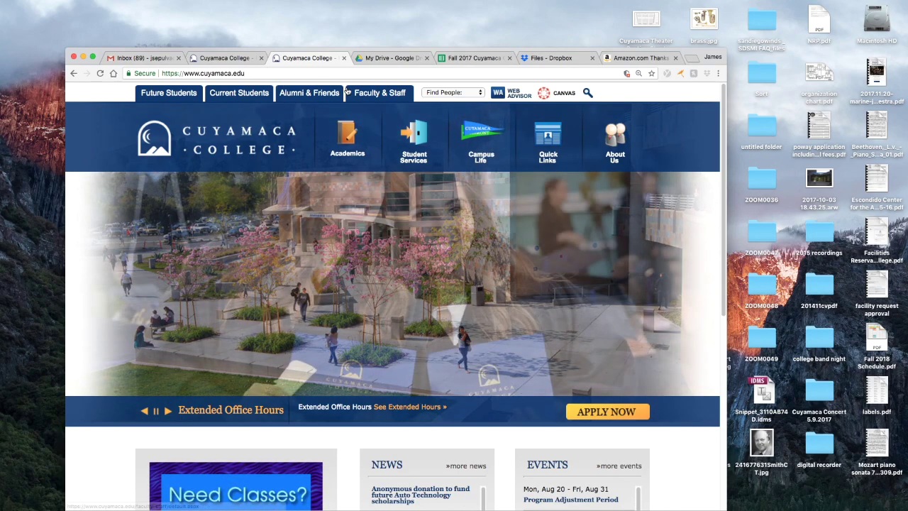
{"action": "left_click", "coordinate": [513, 96]}
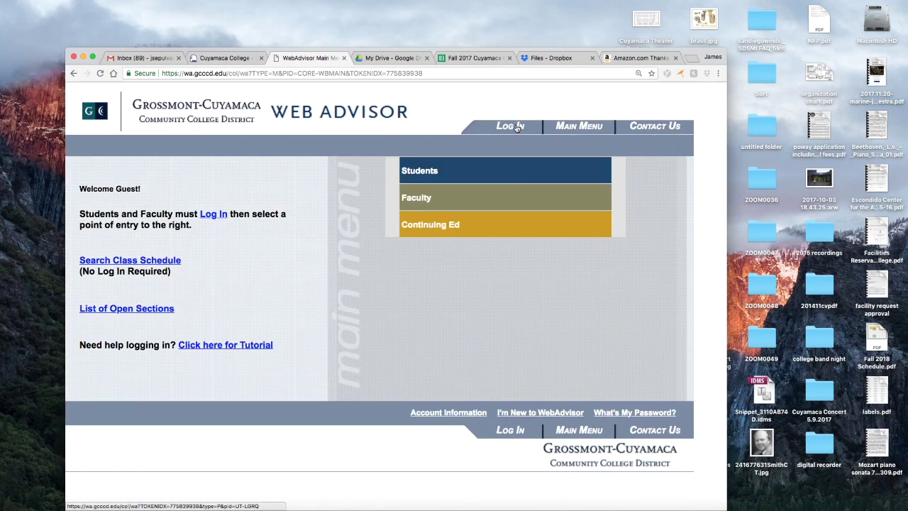
Step: Open the WebAdvisor Log In page and accept the autofilled user ID
{"action": "left_click", "coordinate": [517, 126]}
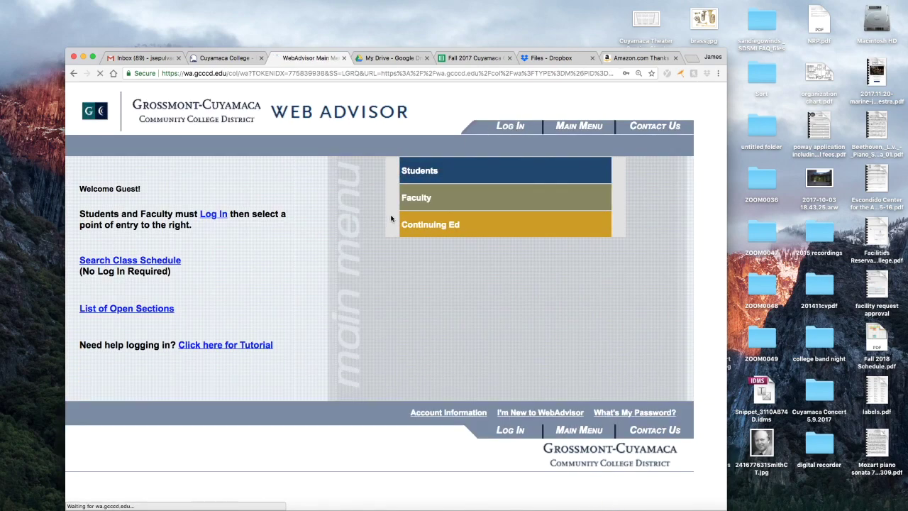
{"action": "left_click", "coordinate": [291, 311]}
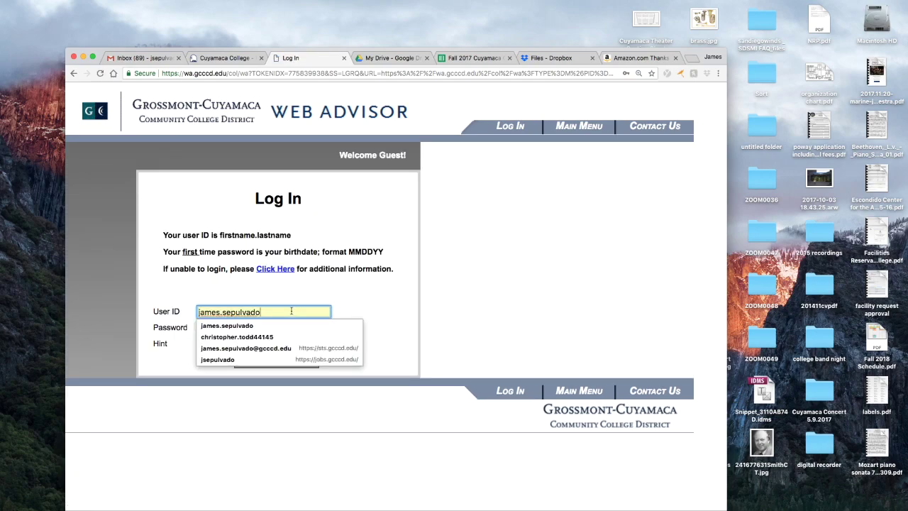
{"action": "left_click", "coordinate": [335, 286]}
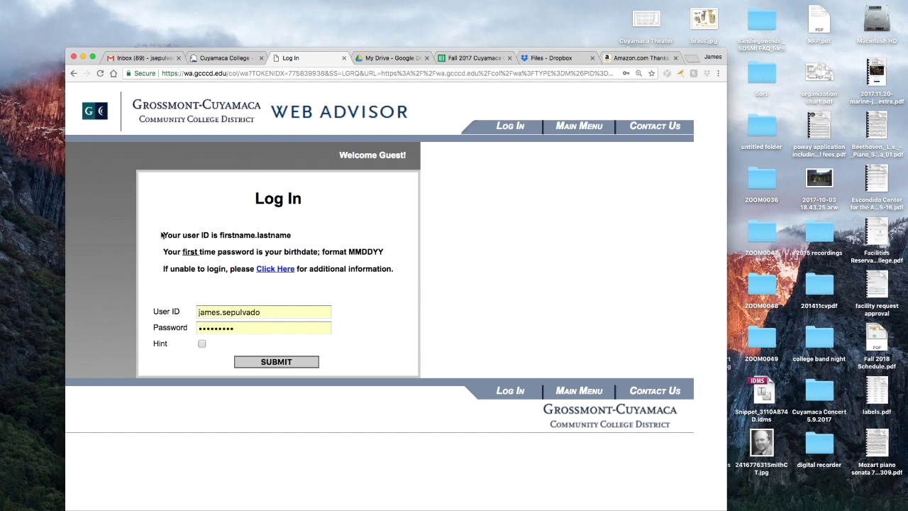
Step: Highlight the login instructions, firstname.lastname ID and MMDDYY password formats, then log in
{"action": "left_click_drag", "start_coordinate": [163, 235], "coordinate": [381, 286]}
{"action": "left_click", "coordinate": [375, 287]}
{"action": "left_click_drag", "start_coordinate": [219, 235], "coordinate": [293, 238]}
{"action": "left_click", "coordinate": [293, 238]}
{"action": "left_click_drag", "start_coordinate": [349, 252], "coordinate": [381, 252]}
{"action": "left_click", "coordinate": [384, 251]}
{"action": "left_click", "coordinate": [267, 362]}
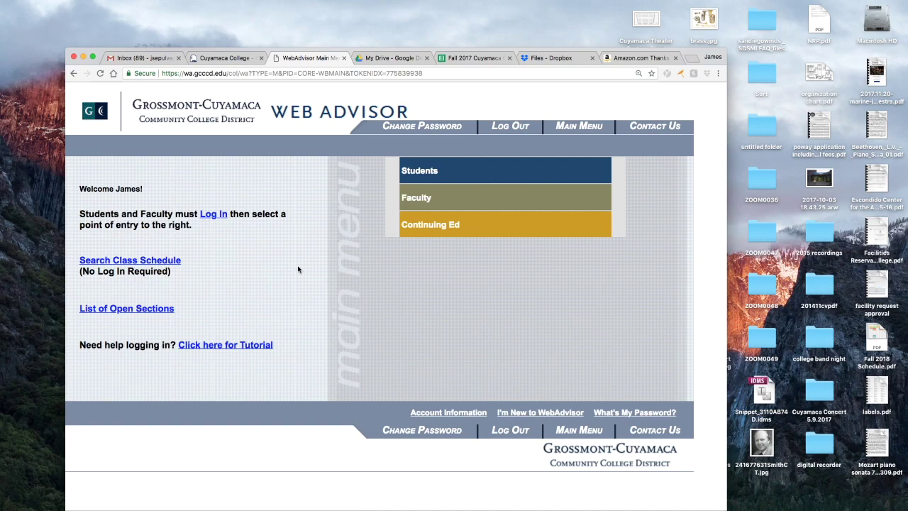
{"action": "left_click", "coordinate": [414, 179]}
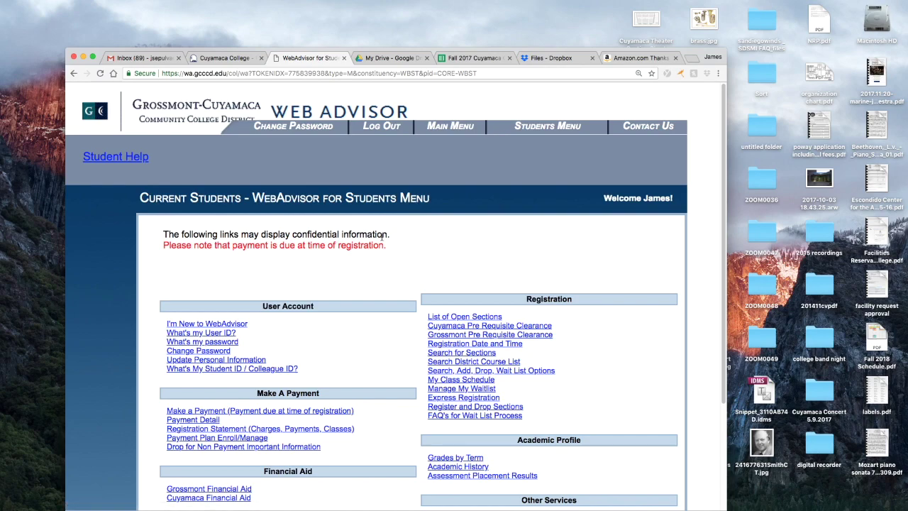
Step: Open Express Registration from the Registration section of the WebAdvisor Students menu
{"action": "scroll", "coordinate": [383, 246], "scroll_direction": "down", "scroll_amount": 5}
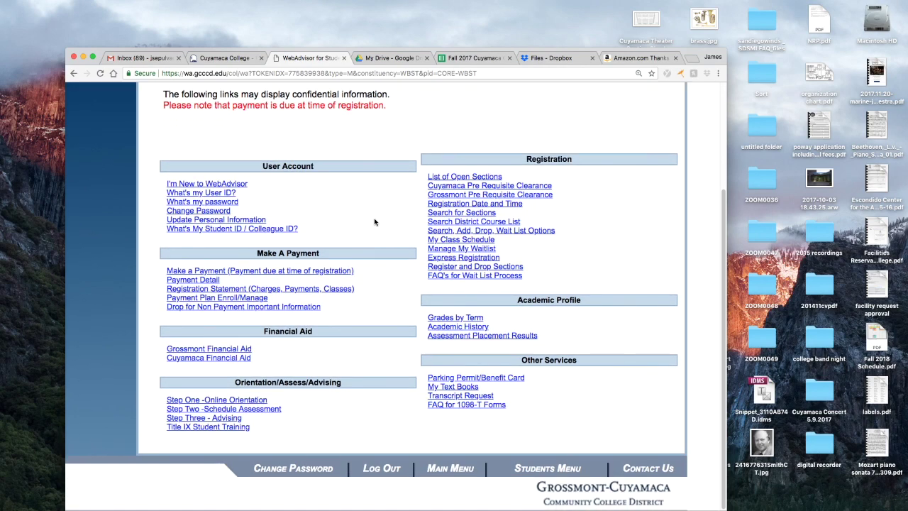
{"action": "left_click", "coordinate": [459, 260]}
{"action": "scroll", "coordinate": [144, 260], "scroll_direction": "down", "scroll_amount": 3}
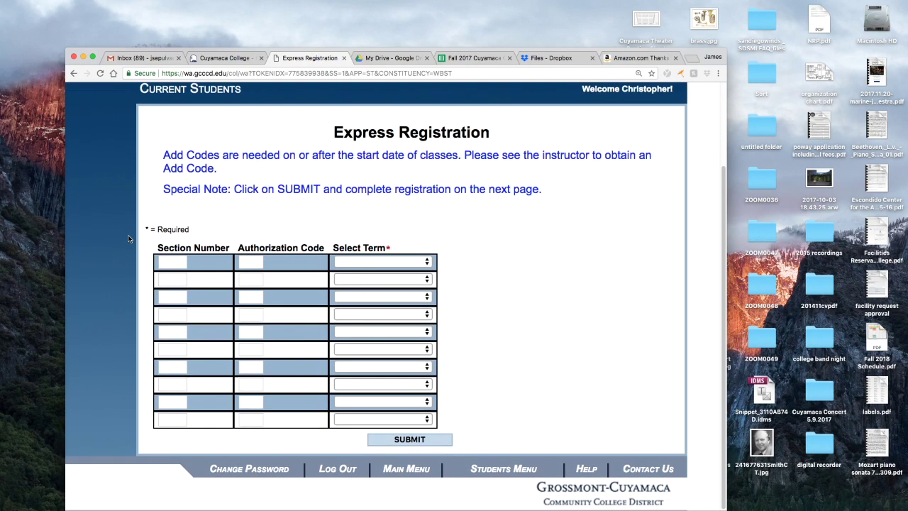
{"action": "right_click", "coordinate": [128, 237]}
{"action": "left_click", "coordinate": [180, 174]}
Step: Enter section numbers 2688, 2693, 2700 and 2701 in the four Section Number rows
{"action": "left_click", "coordinate": [173, 261]}
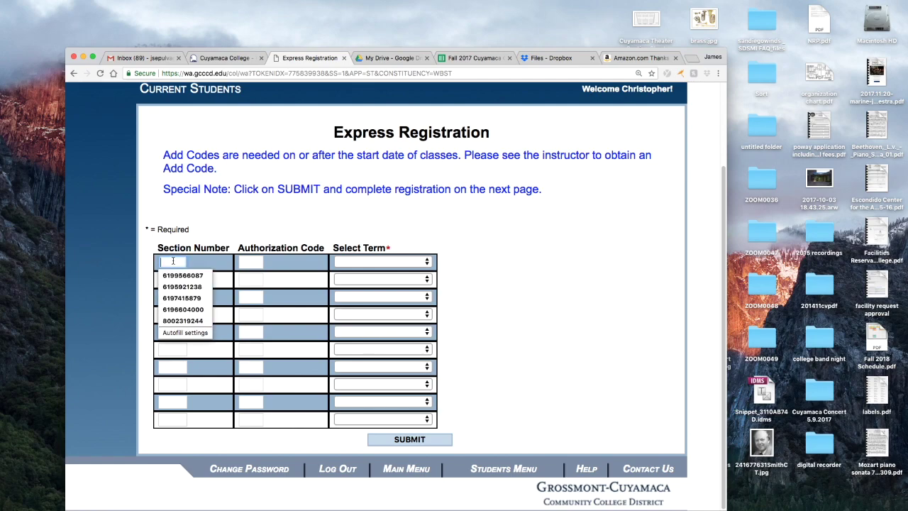
{"action": "type", "text": "2688"}
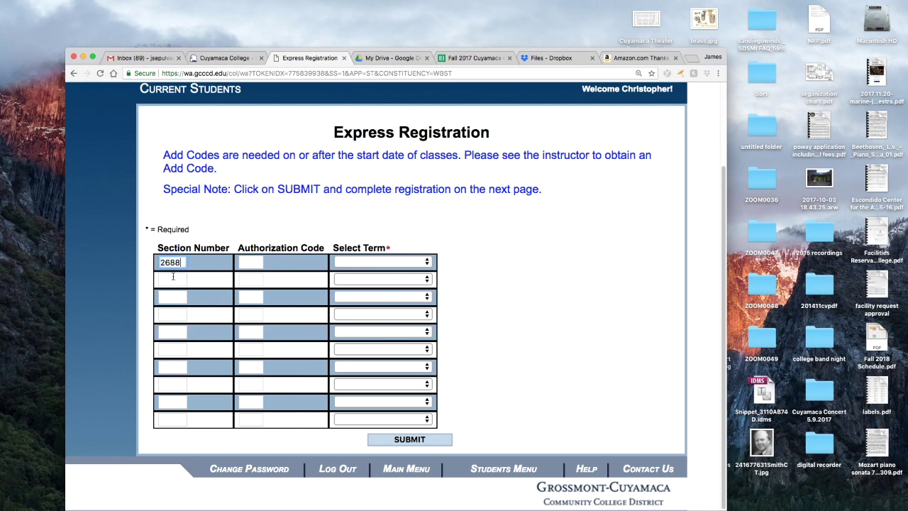
{"action": "left_click", "coordinate": [172, 278]}
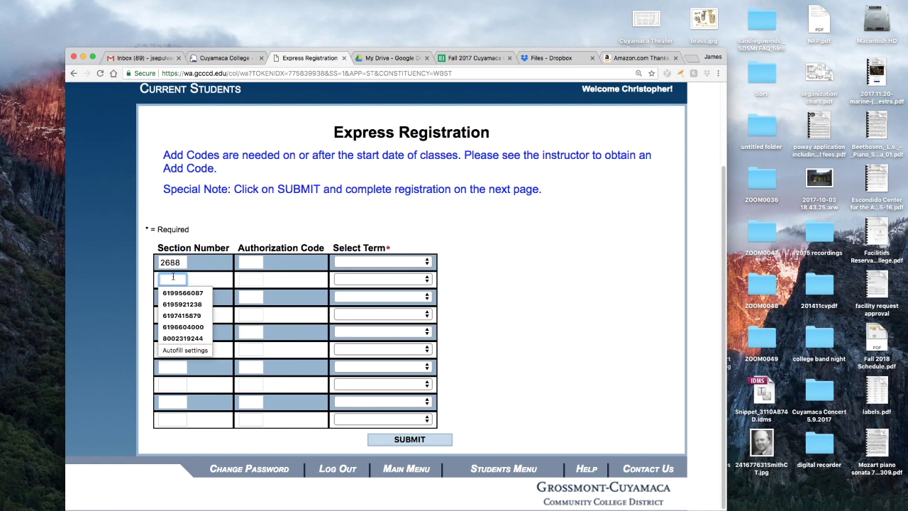
{"action": "type", "text": "2693"}
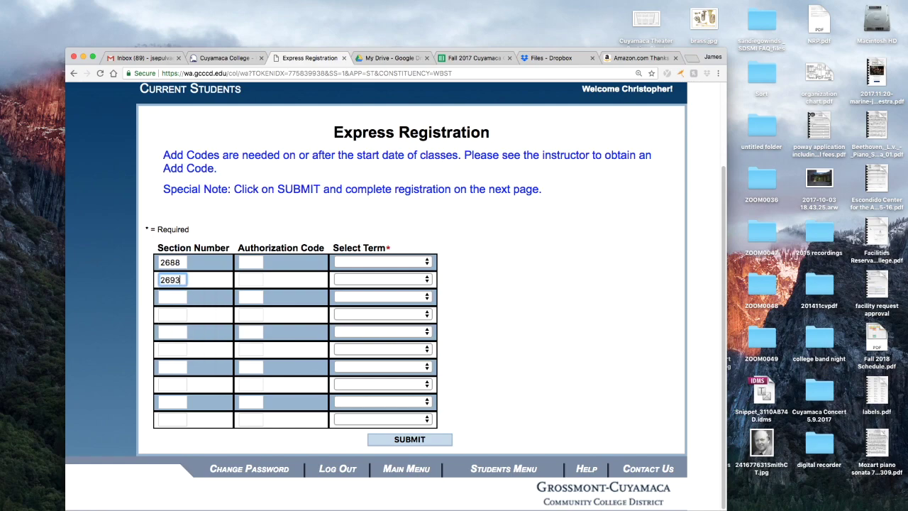
{"action": "left_click", "coordinate": [170, 299]}
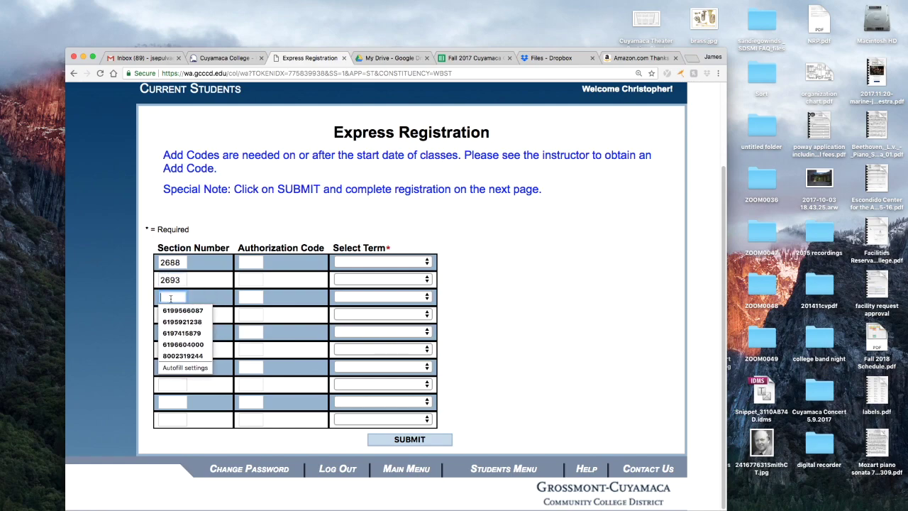
{"action": "type", "text": "2700"}
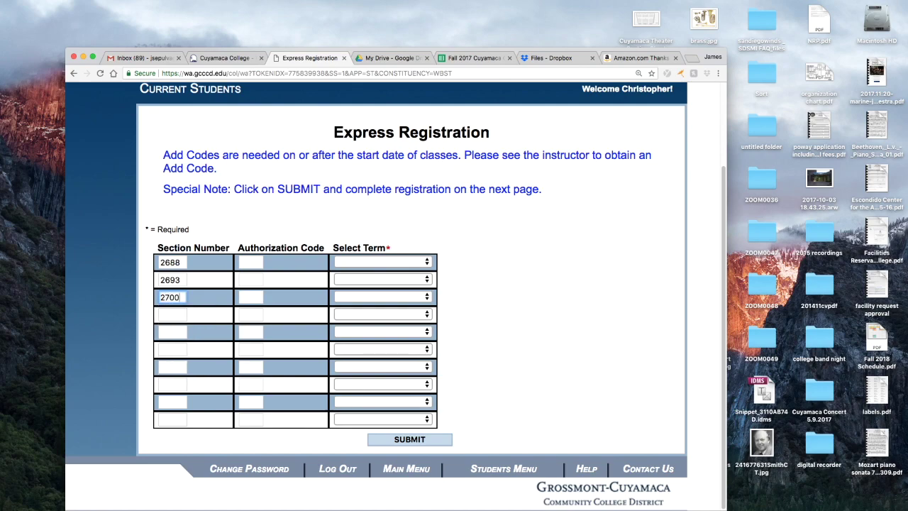
{"action": "left_click", "coordinate": [168, 318]}
{"action": "type", "text": "27"}
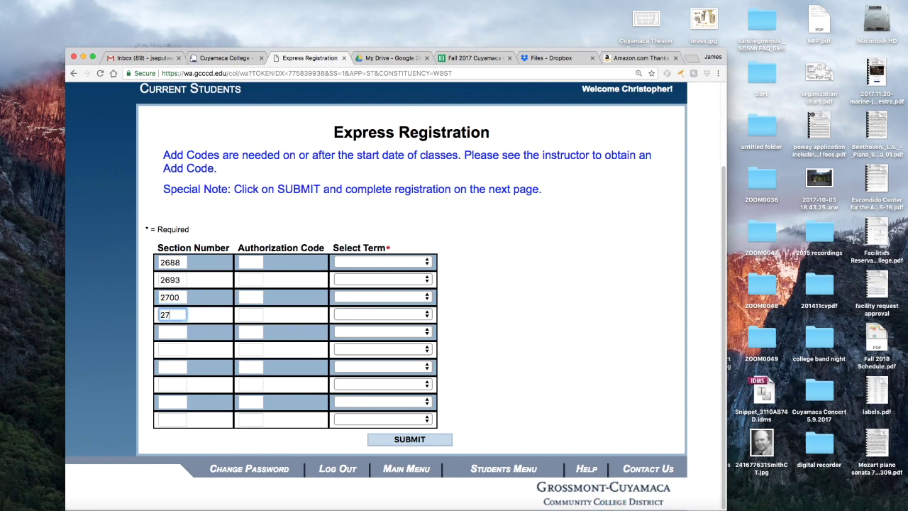
{"action": "type", "text": "01"}
{"action": "left_click", "coordinate": [192, 210]}
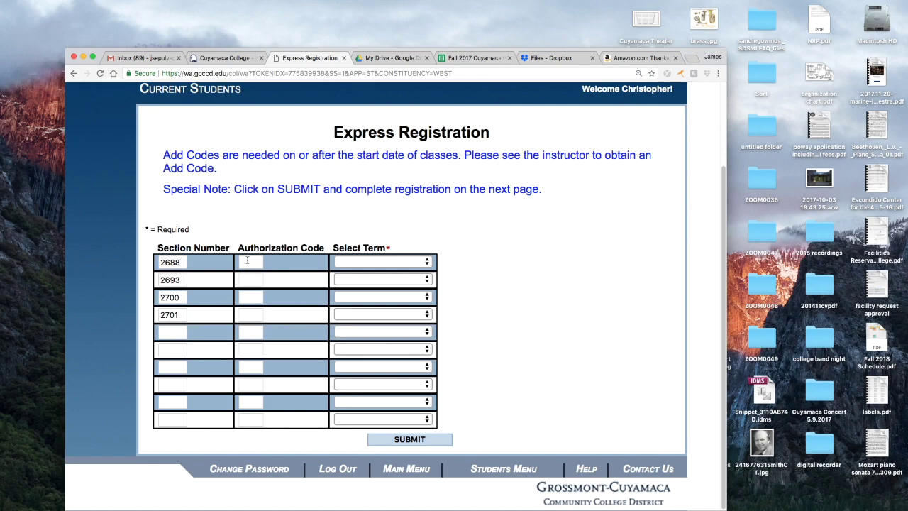
Step: Set the first row's term to 2018FA Fall 2018
{"action": "left_click", "coordinate": [362, 264]}
{"action": "left_click", "coordinate": [362, 281]}
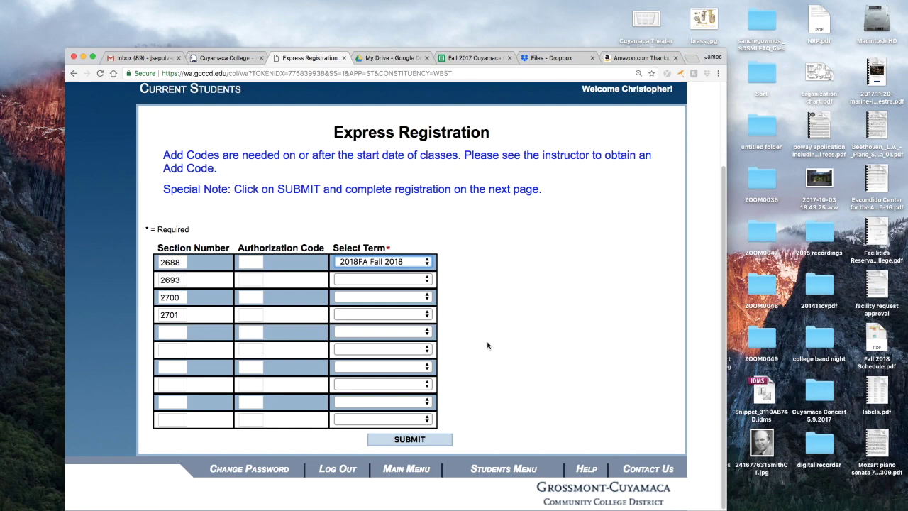
{"action": "scroll", "coordinate": [474, 298], "scroll_direction": "up", "scroll_amount": 3}
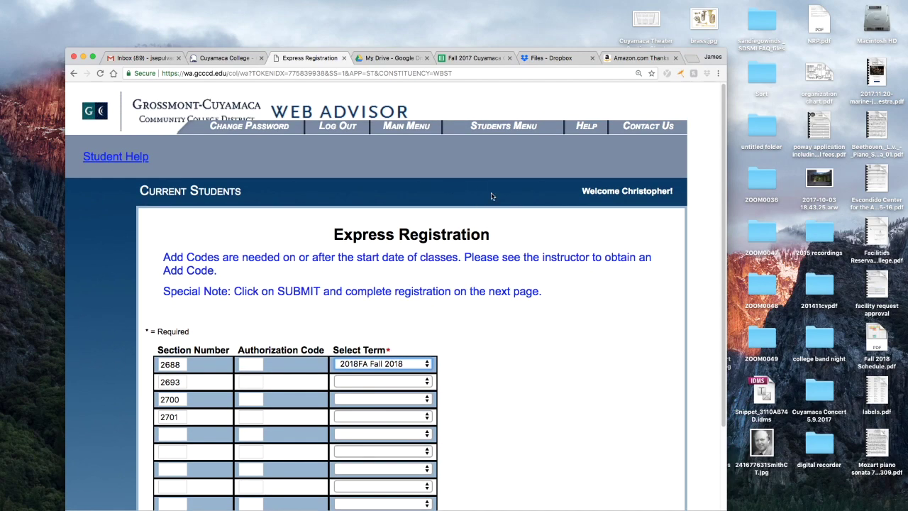
Step: Return to the WebAdvisor Students Menu, then switch back to the Cuyamaca College homepage tab
{"action": "left_click", "coordinate": [497, 126]}
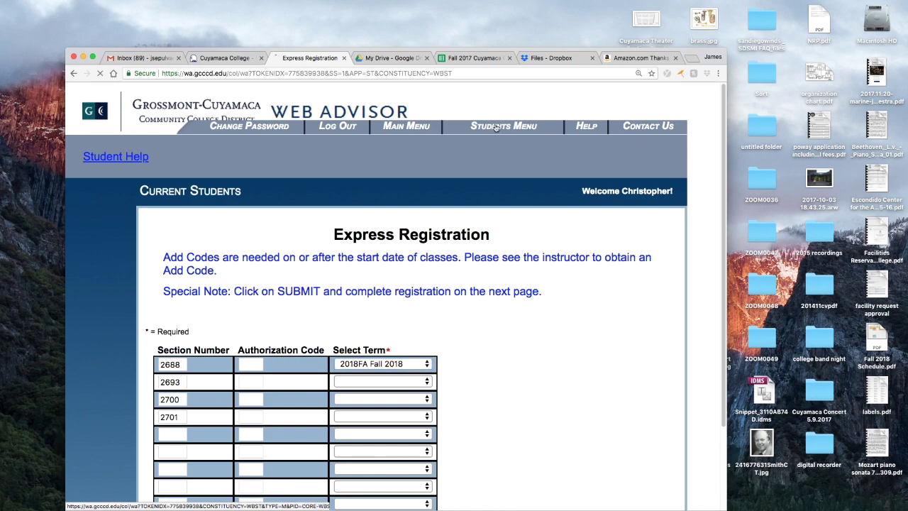
{"action": "scroll", "coordinate": [465, 222], "scroll_direction": "down", "scroll_amount": 3}
{"action": "scroll", "coordinate": [439, 212], "scroll_direction": "down", "scroll_amount": 2}
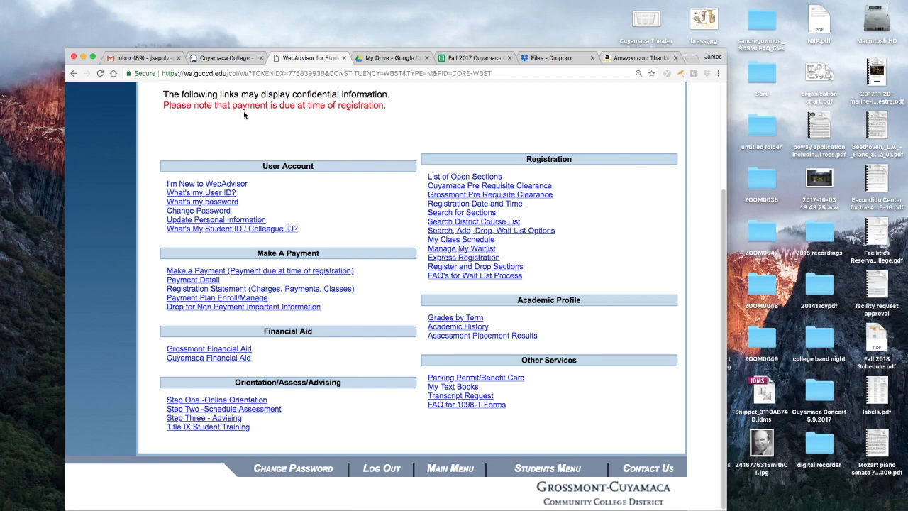
{"action": "left_click", "coordinate": [223, 57]}
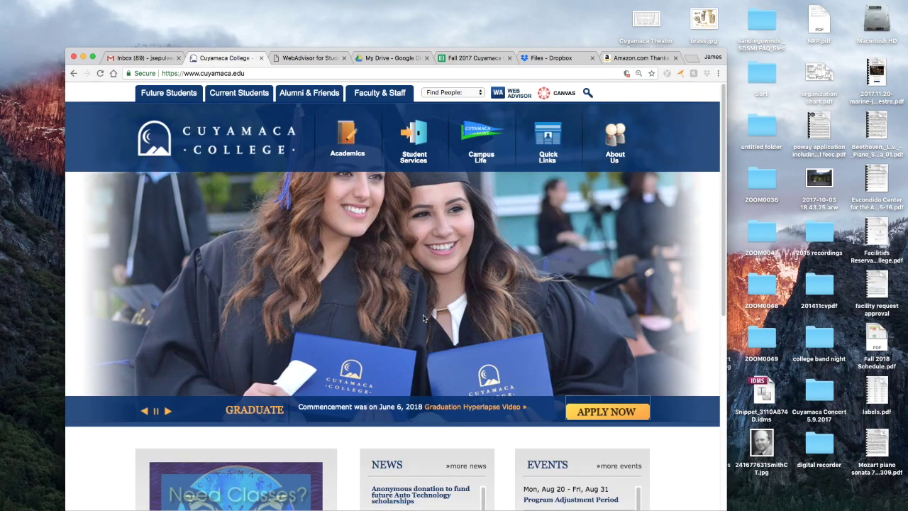
Step: Go to the Current Students page and scroll back to its top
{"action": "left_click", "coordinate": [238, 99]}
{"action": "scroll", "coordinate": [293, 318], "scroll_direction": "up", "scroll_amount": 1}
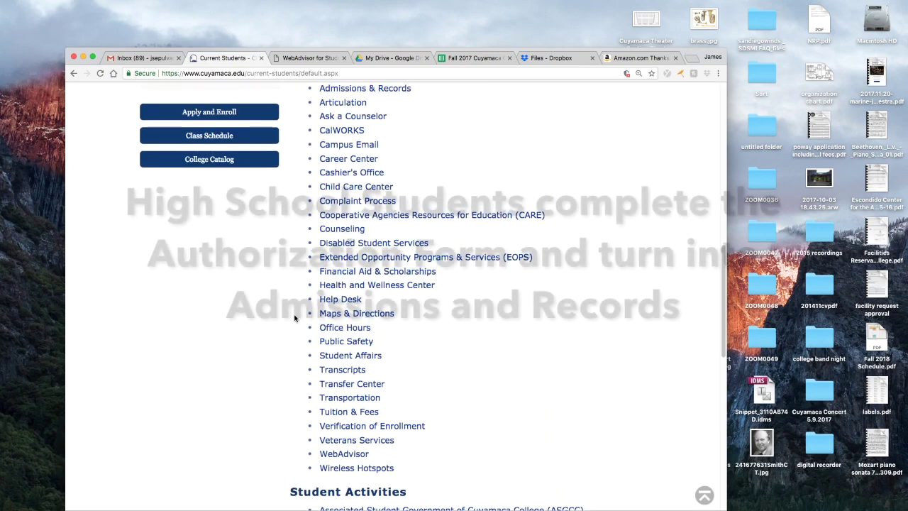
{"action": "scroll", "coordinate": [294, 319], "scroll_direction": "up", "scroll_amount": 4}
{"action": "scroll", "coordinate": [294, 319], "scroll_direction": "up", "scroll_amount": 3}
{"action": "scroll", "coordinate": [294, 318], "scroll_direction": "up", "scroll_amount": 2}
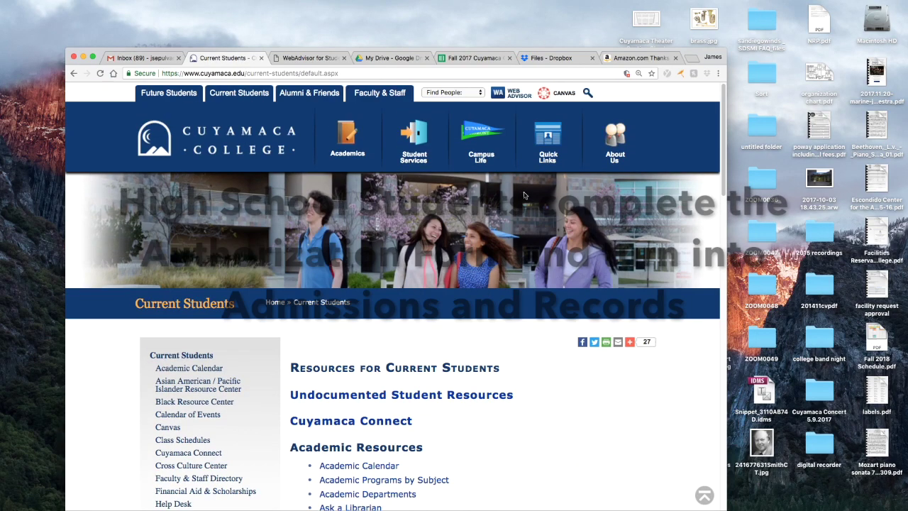
Step: Search the site for 'high school' and open the High School Students result
{"action": "left_click", "coordinate": [587, 93]}
{"action": "left_click", "coordinate": [530, 113]}
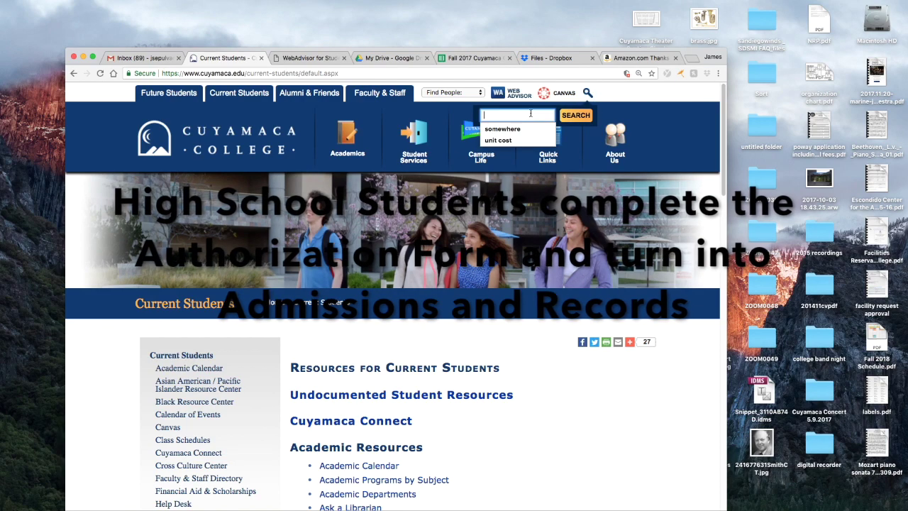
{"action": "type", "text": "high school"}
{"action": "key", "text": "Return"}
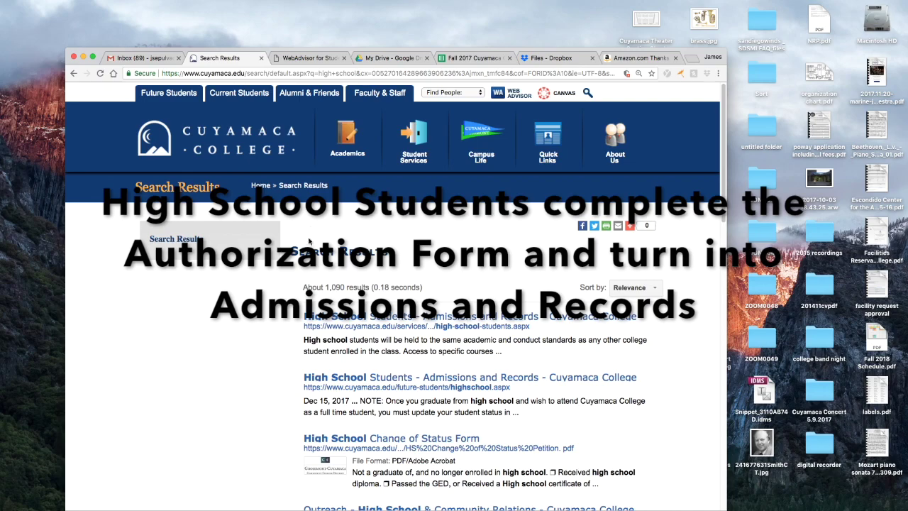
{"action": "left_click", "coordinate": [348, 317]}
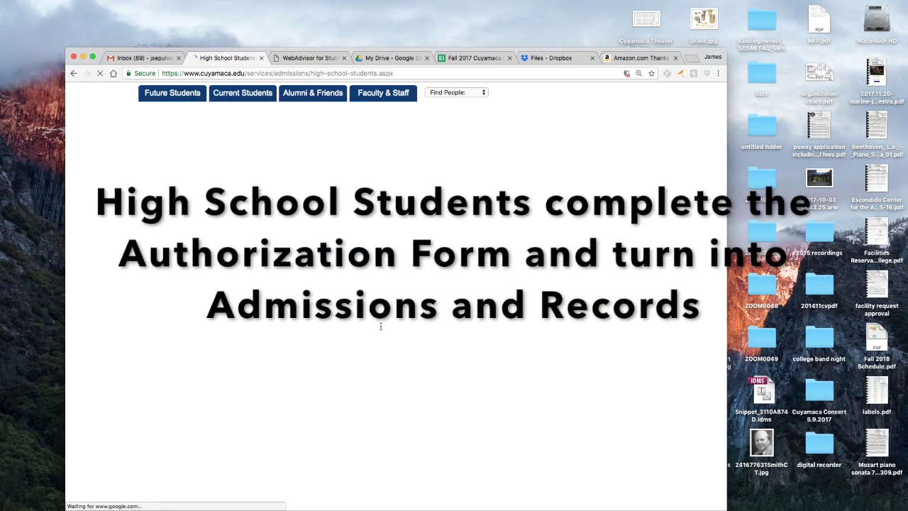
Step: Scroll to Procedures and open the High School/College Credit Enrollment Authorization form PDF
{"action": "scroll", "coordinate": [328, 305], "scroll_direction": "down", "scroll_amount": 3}
{"action": "scroll", "coordinate": [326, 291], "scroll_direction": "down", "scroll_amount": 5}
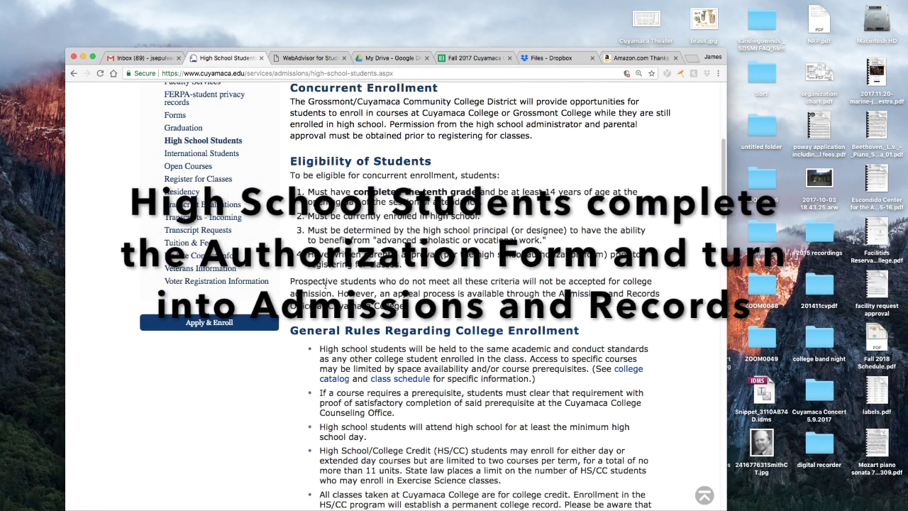
{"action": "scroll", "coordinate": [325, 287], "scroll_direction": "down", "scroll_amount": 3}
{"action": "scroll", "coordinate": [319, 286], "scroll_direction": "down", "scroll_amount": 2}
{"action": "scroll", "coordinate": [316, 286], "scroll_direction": "down", "scroll_amount": 3}
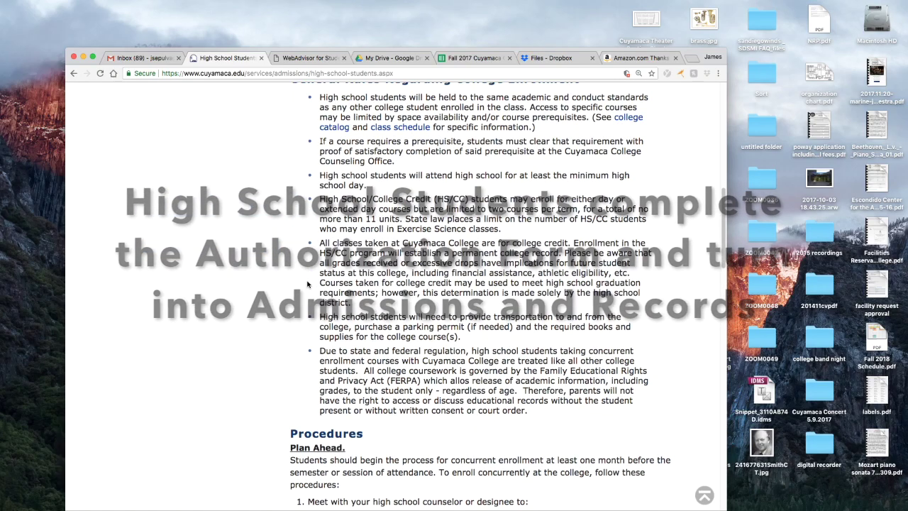
{"action": "scroll", "coordinate": [308, 283], "scroll_direction": "down", "scroll_amount": 5}
{"action": "scroll", "coordinate": [308, 284], "scroll_direction": "down", "scroll_amount": 3}
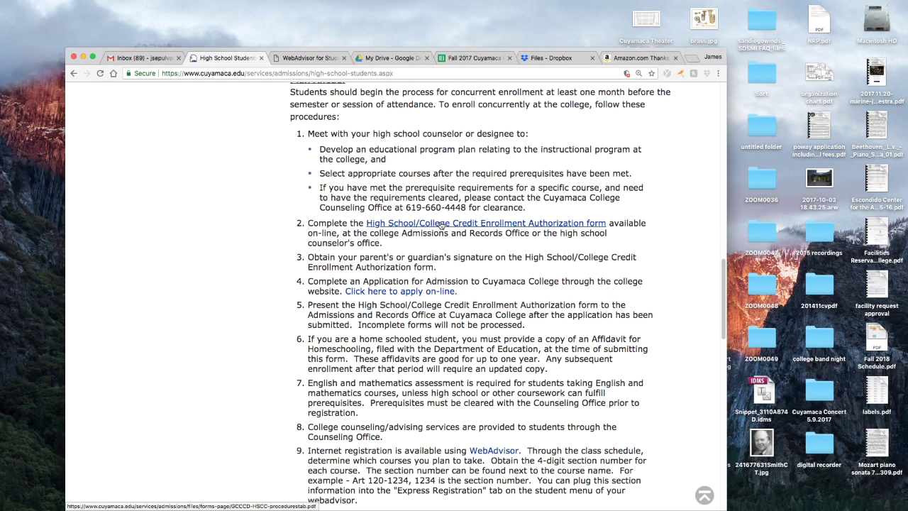
{"action": "left_click", "coordinate": [437, 225]}
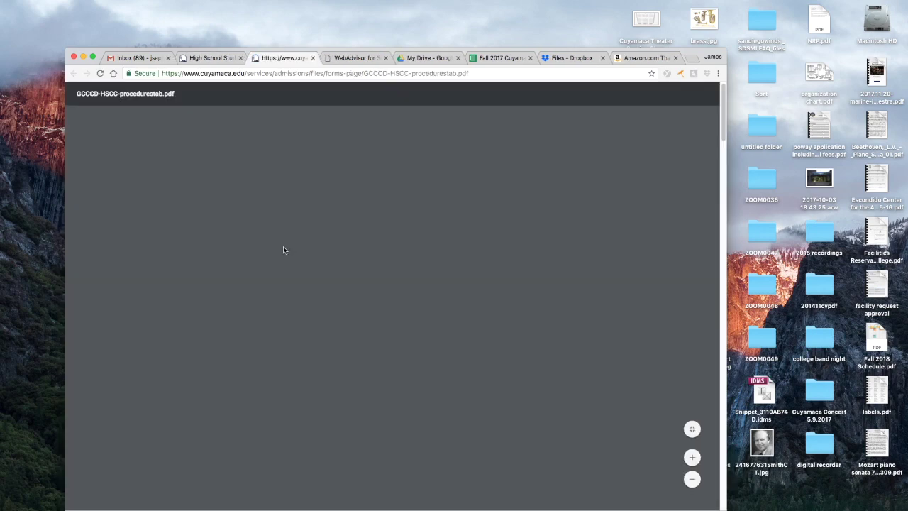
Step: Scroll through the authorization form PDF, check the High School Students page, then return to the PDF
{"action": "scroll", "coordinate": [212, 256], "scroll_direction": "down", "scroll_amount": 1}
{"action": "scroll", "coordinate": [212, 256], "scroll_direction": "down", "scroll_amount": 5}
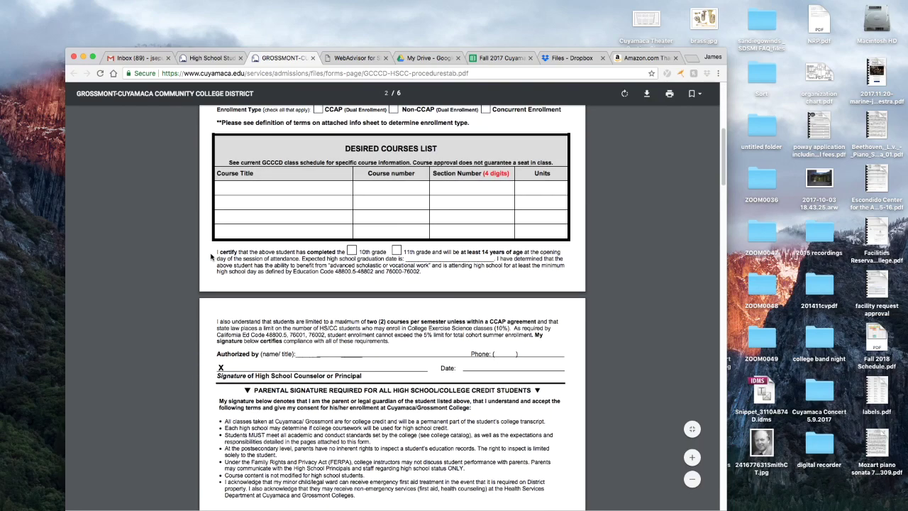
{"action": "scroll", "coordinate": [211, 257], "scroll_direction": "down", "scroll_amount": 1}
{"action": "scroll", "coordinate": [212, 257], "scroll_direction": "up", "scroll_amount": 5}
{"action": "left_click", "coordinate": [212, 58]}
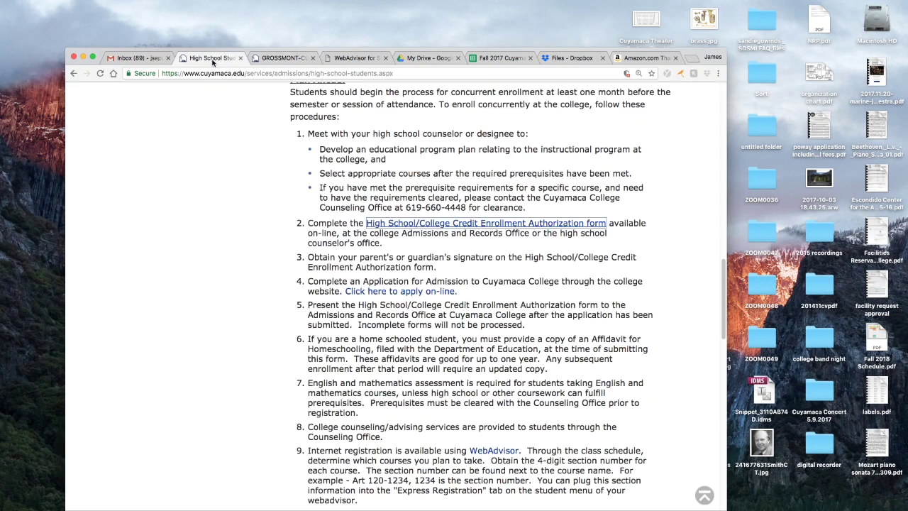
{"action": "left_click", "coordinate": [284, 58]}
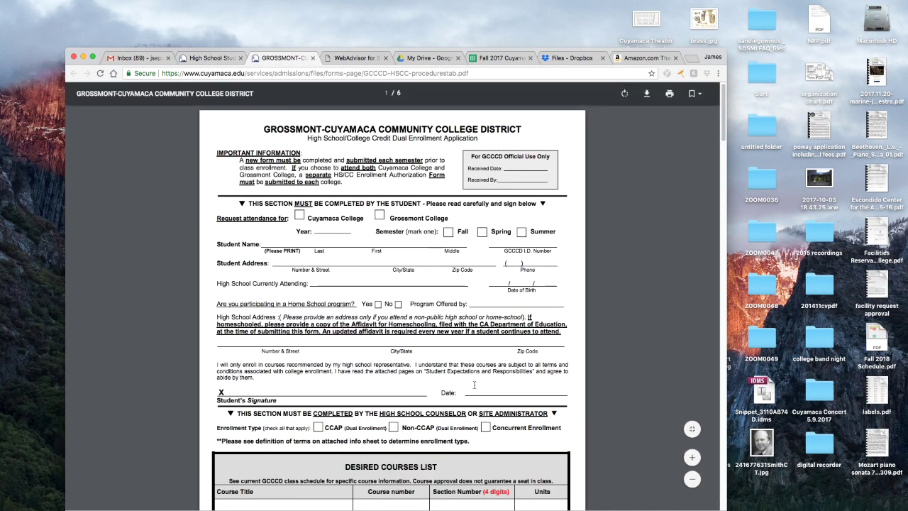